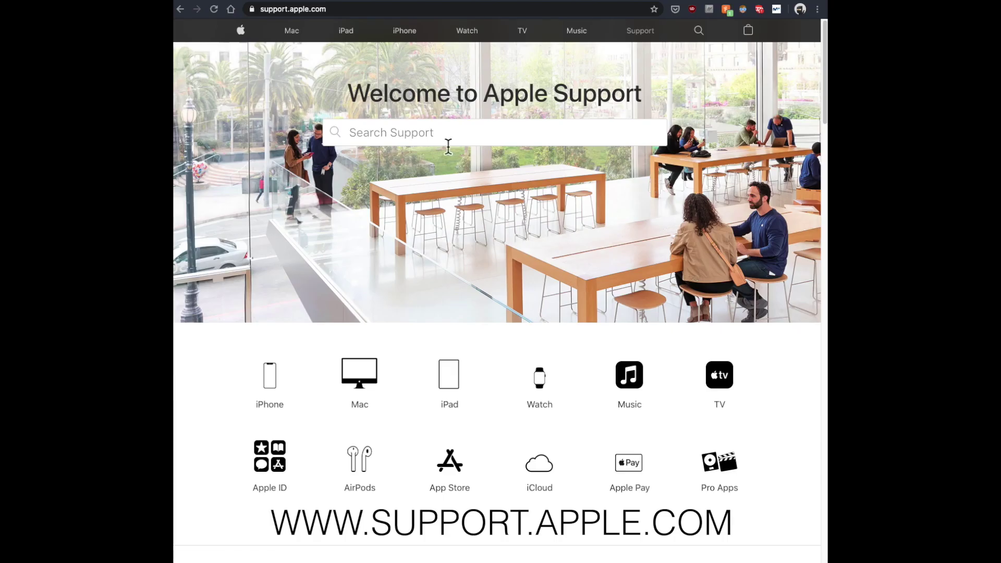
Step: Search Apple Support for 'Apple ProRes RAW for Windows' and download version 1.1
left_click(400, 138)
type("Apple ProRes RAW for Windows")
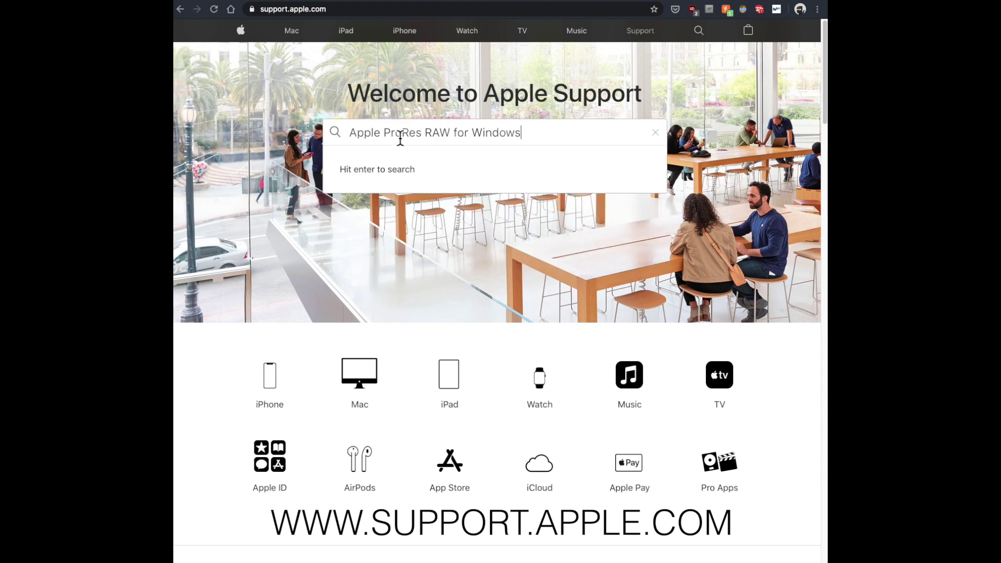
key("Return")
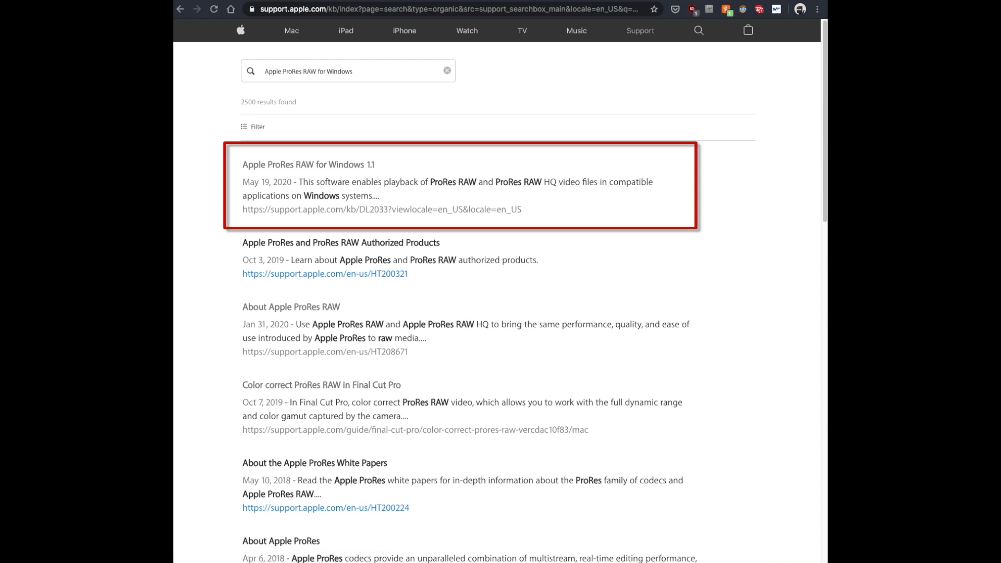
left_click(342, 169)
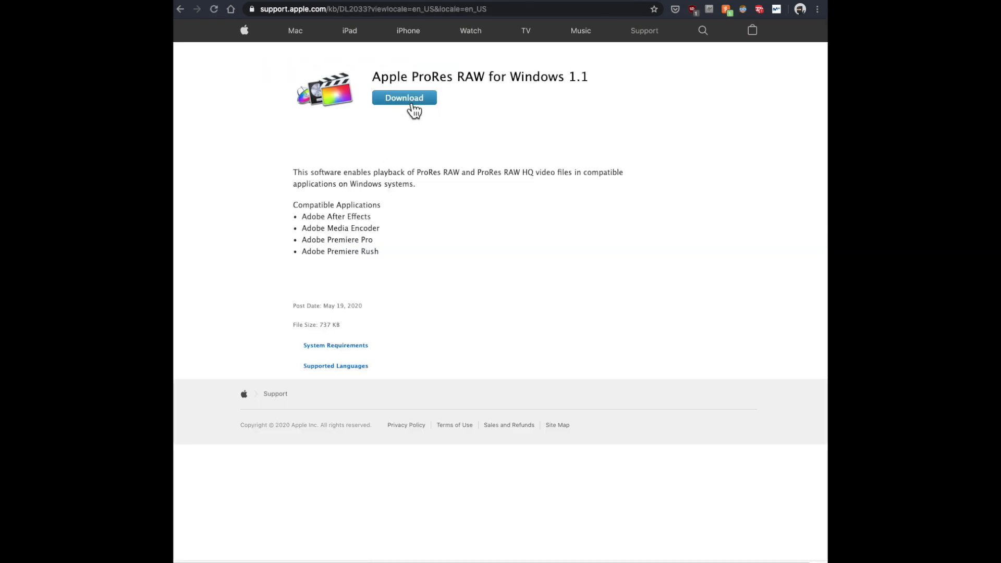
left_click(411, 99)
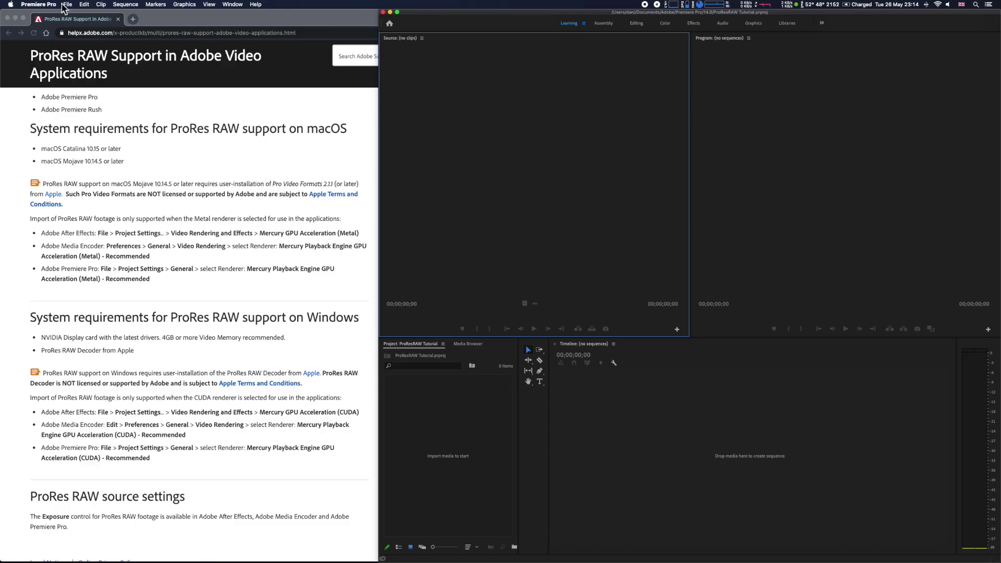
Step: Open the General page of the Project Settings dialog from the File menu
left_click(66, 5)
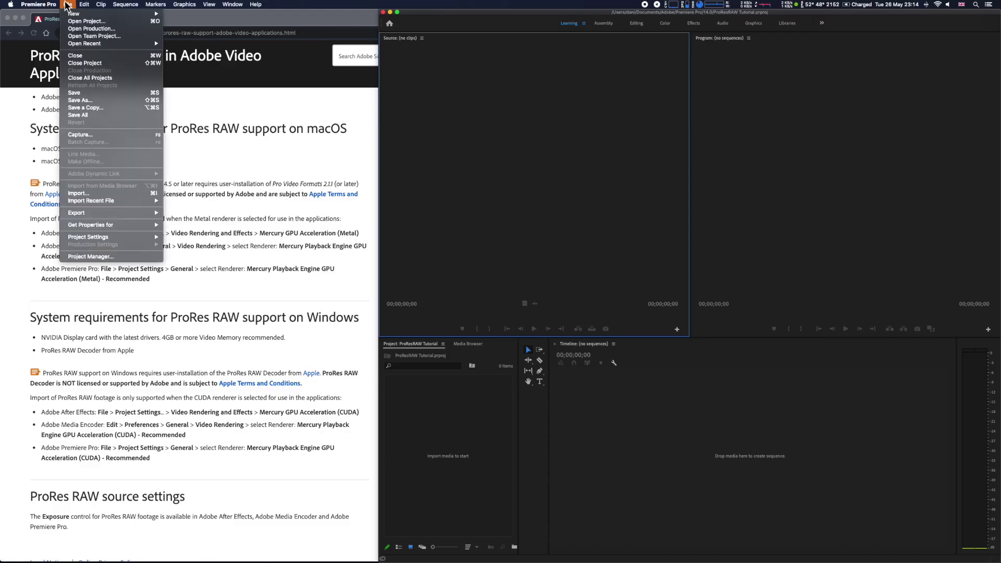
mouse_move(134, 241)
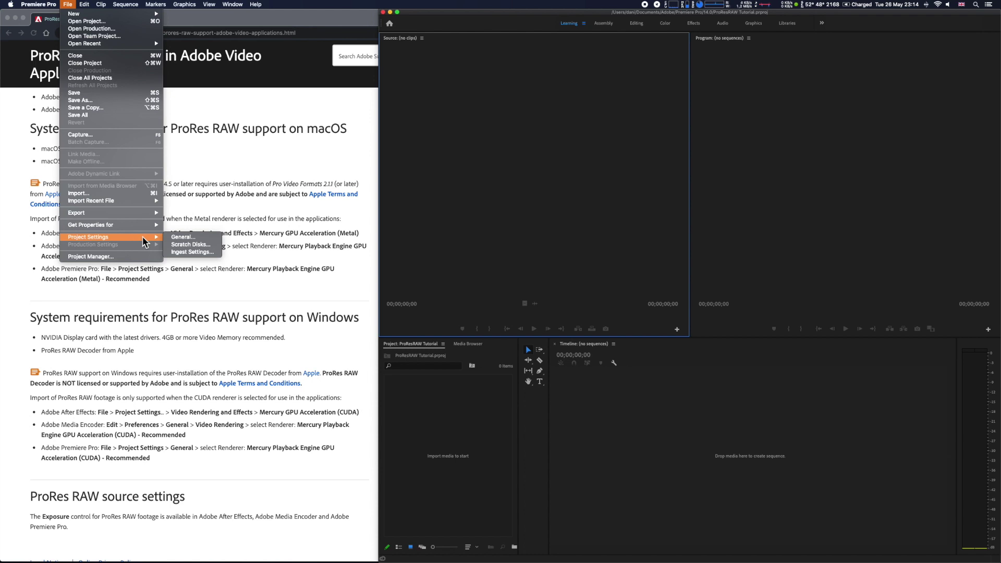
left_click(189, 236)
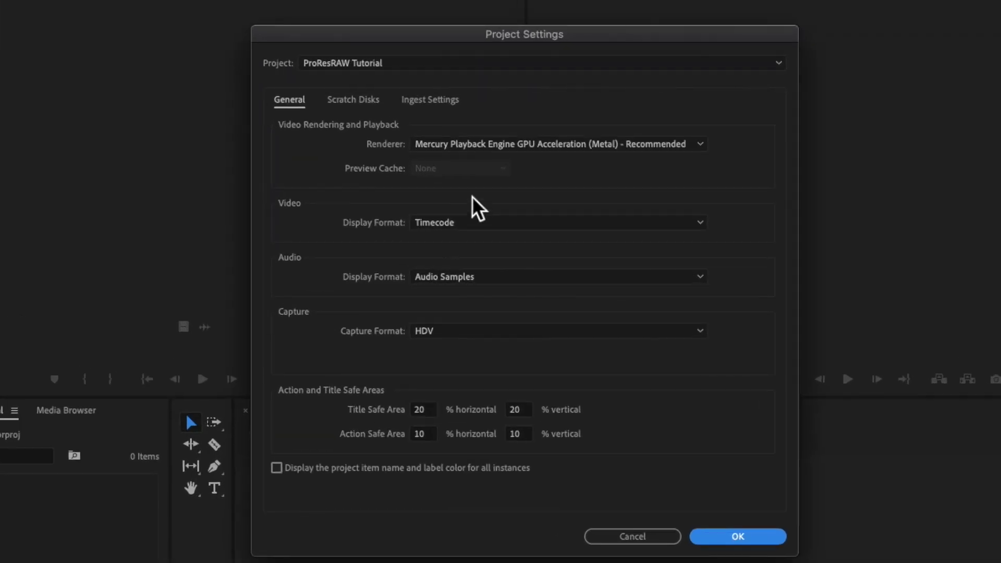
Step: Review the Scratch Disks and Ingest Settings tabs, then confirm the renderer is Mercury Playback Engine GPU Acceleration (Metal)
left_click(373, 103)
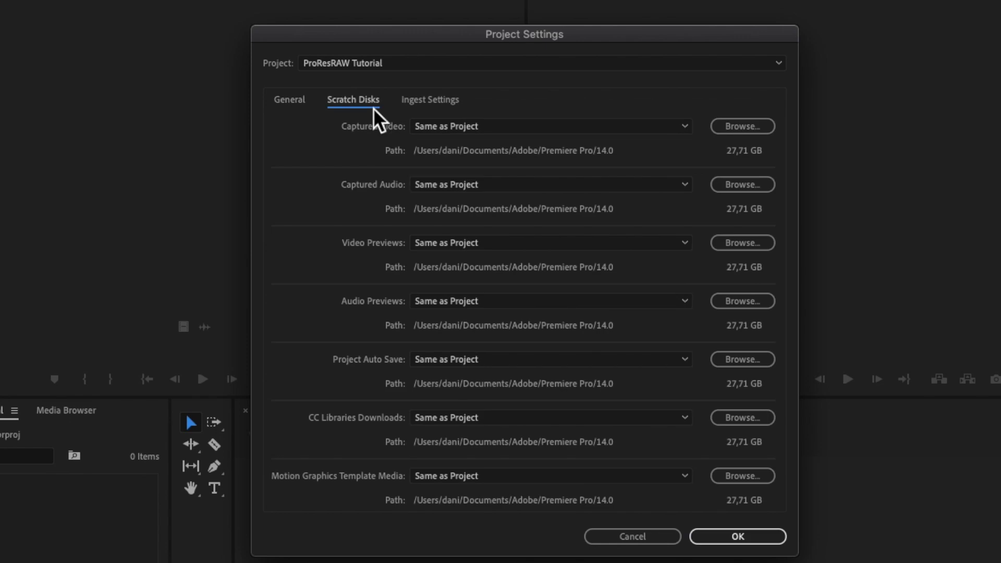
left_click(431, 103)
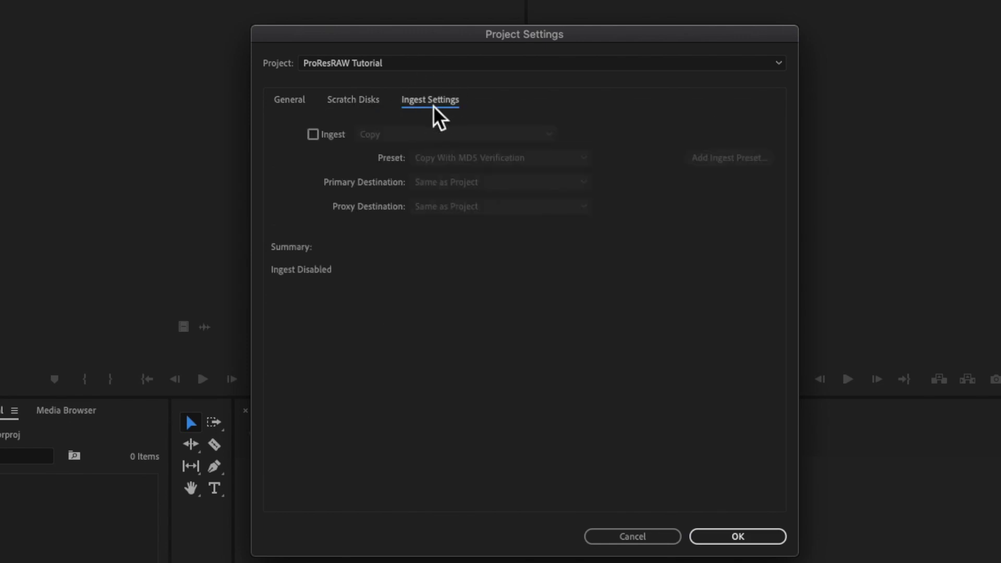
left_click(291, 110)
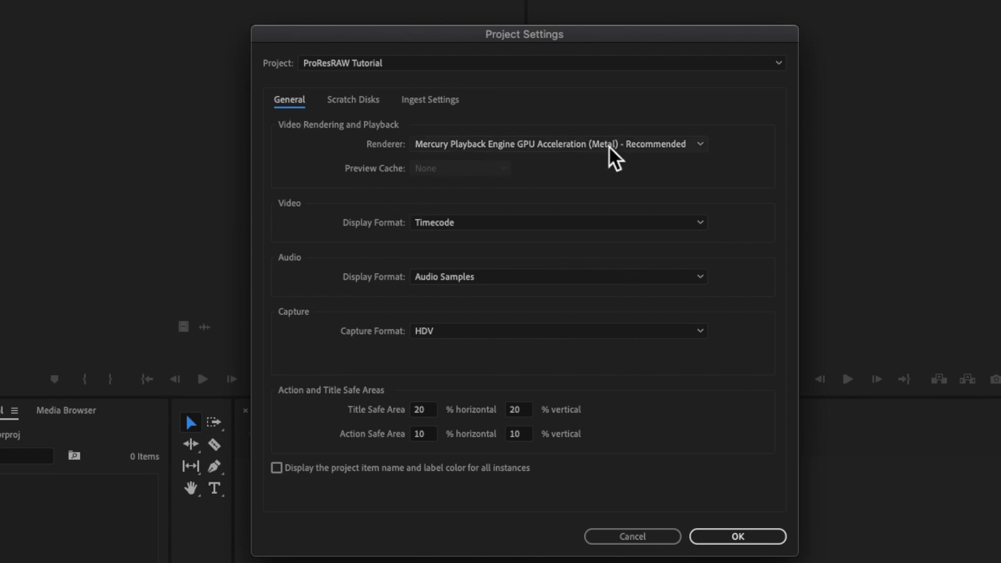
left_click(655, 143)
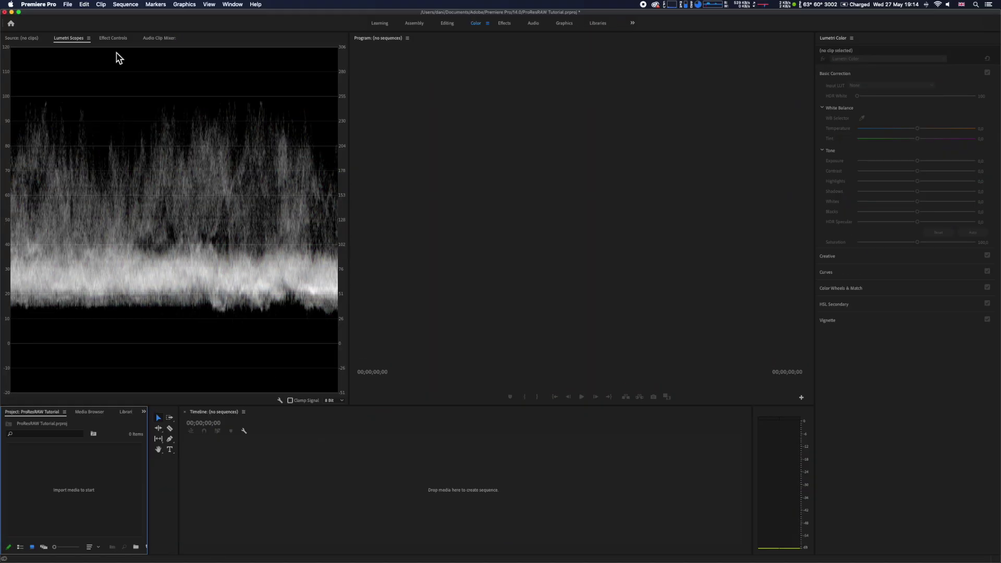
Step: Start a new sequence and expand the ProRes RAW > 4K preset folder
left_click(68, 5)
mouse_move(84, 14)
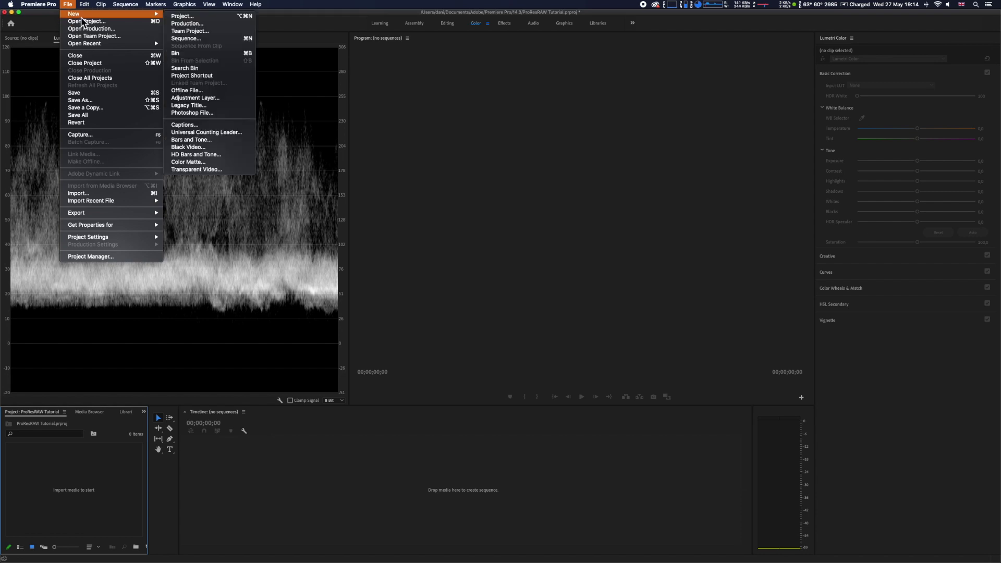
left_click(219, 38)
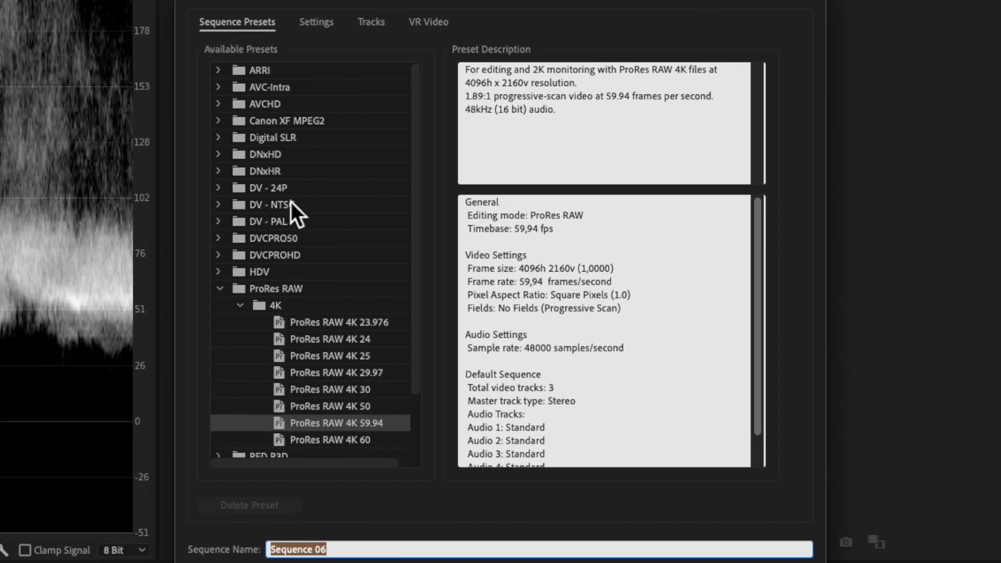
left_click(278, 296)
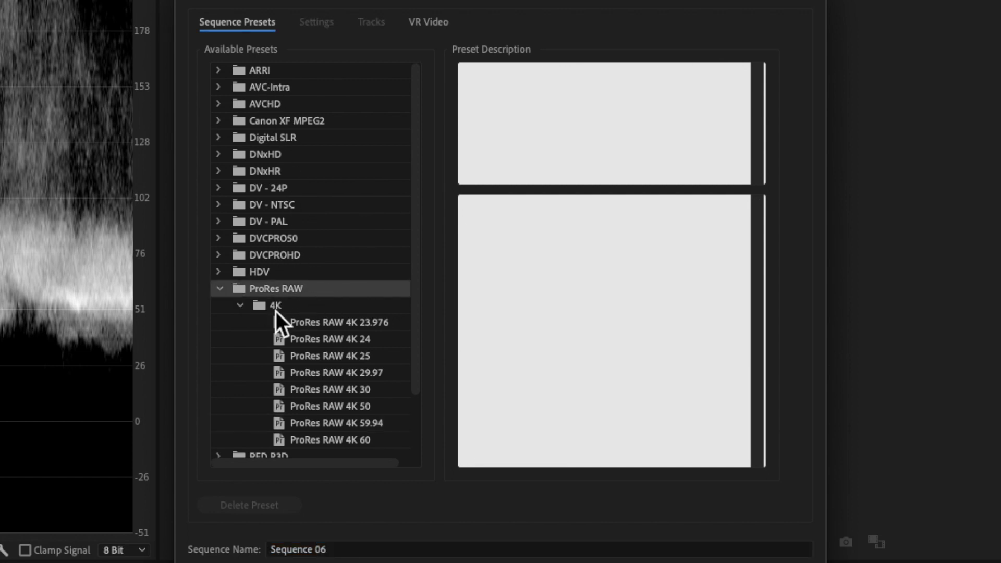
left_click(281, 309)
Step: Compare the 4K frame-rate presets, then create Sequence 06 from ProRes RAW 4K 59.94
left_click(357, 442)
left_click(358, 424)
left_click(356, 405)
left_click(355, 388)
left_click(354, 373)
left_click(351, 356)
left_click(350, 340)
left_click(352, 324)
left_click(372, 423)
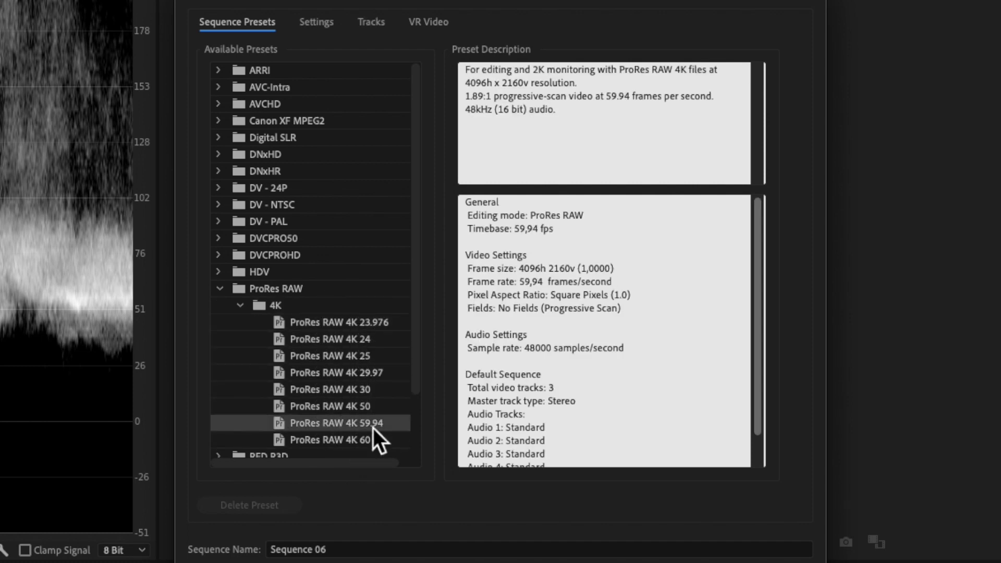
scroll(584, 351, "down", 2)
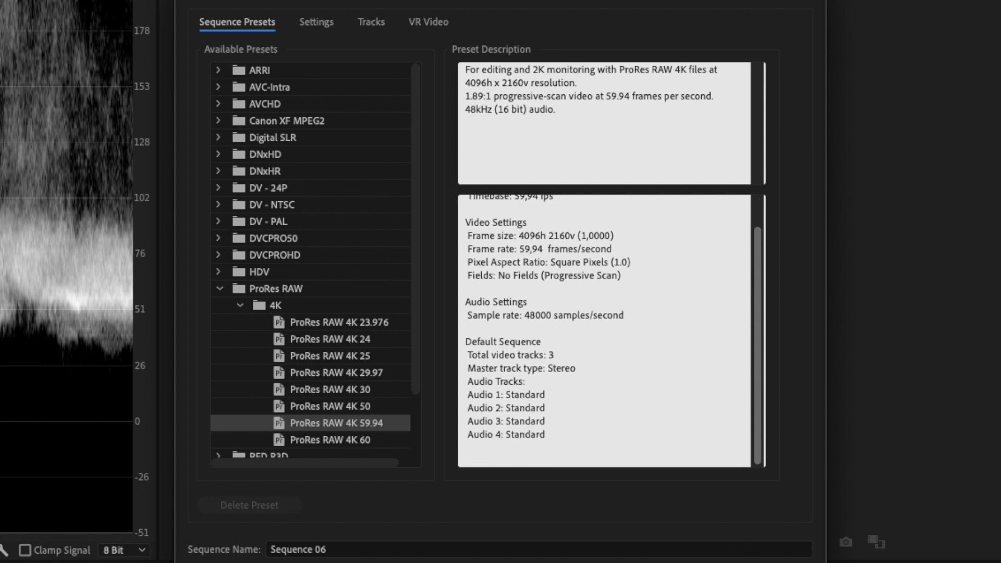
key("Return")
Step: Import the T001 and T002 clips from the ProRes RAW MAR01 folder into the project
right_click(111, 471)
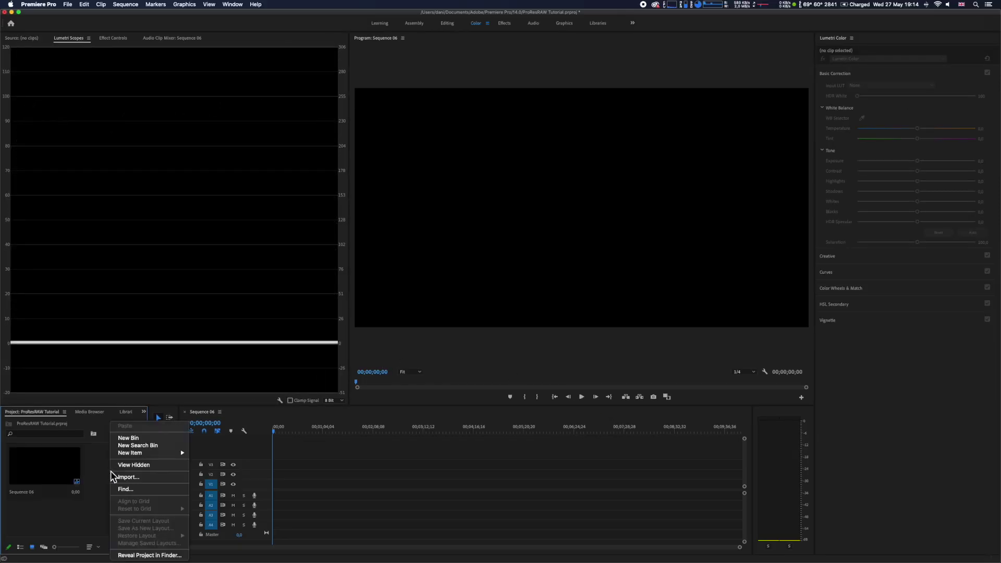
left_click(160, 480)
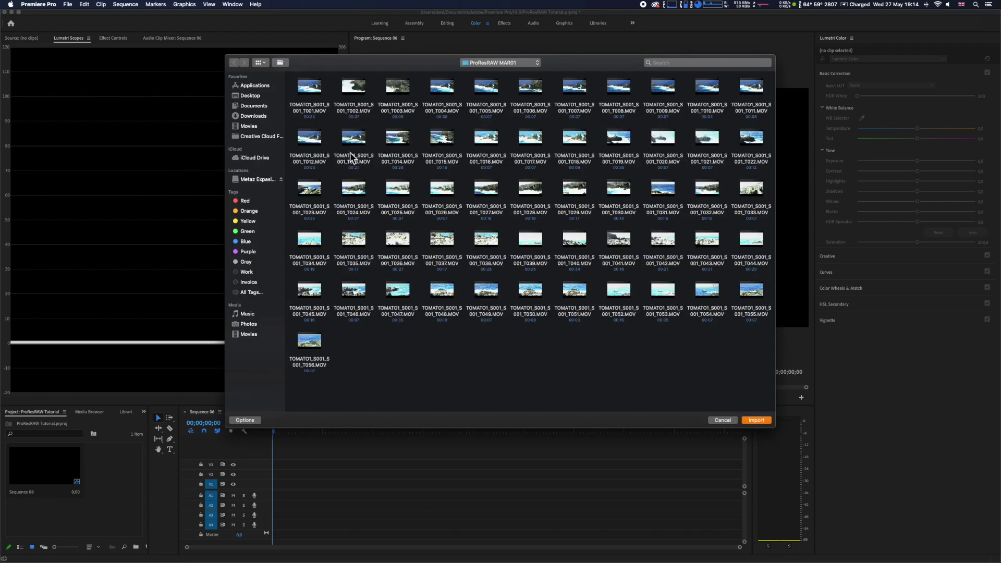
left_click(315, 114)
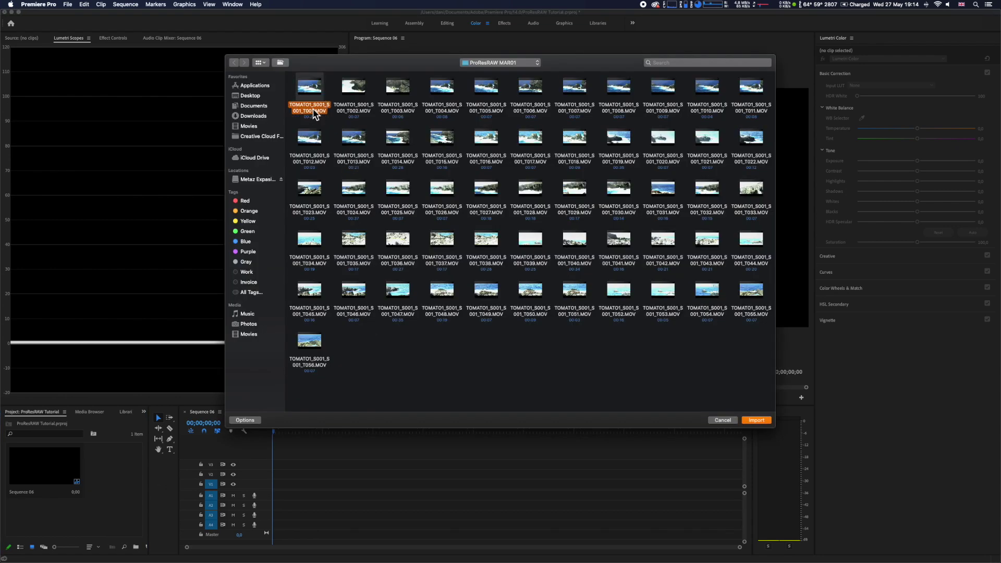
left_click(355, 114, "shift")
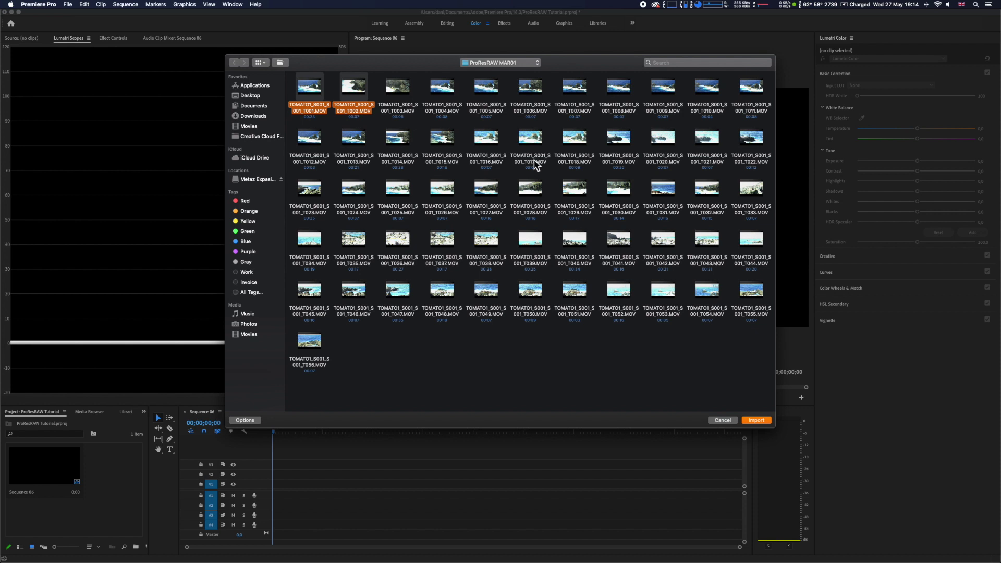
key("Return")
left_click(112, 453)
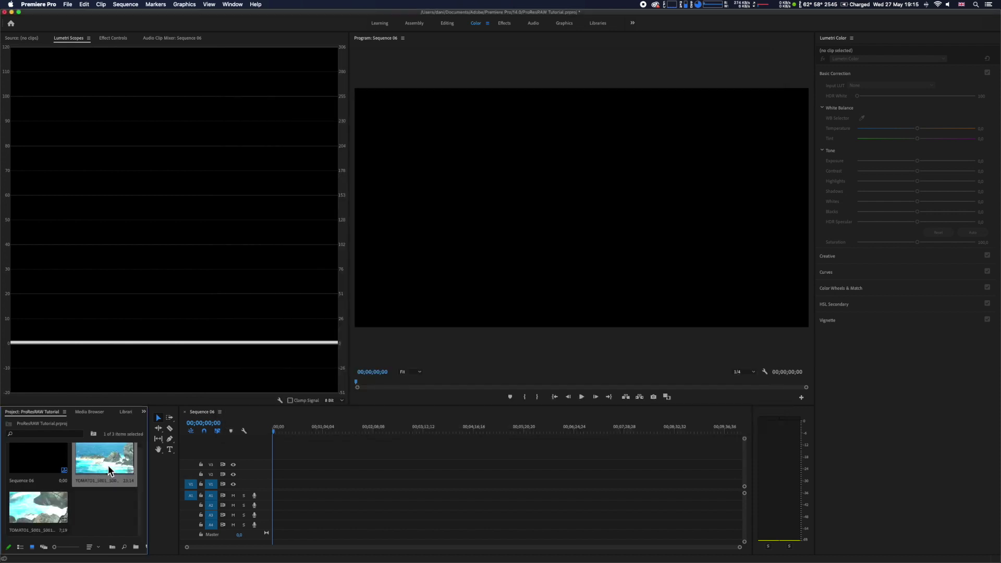
left_click(52, 509)
left_click(98, 457)
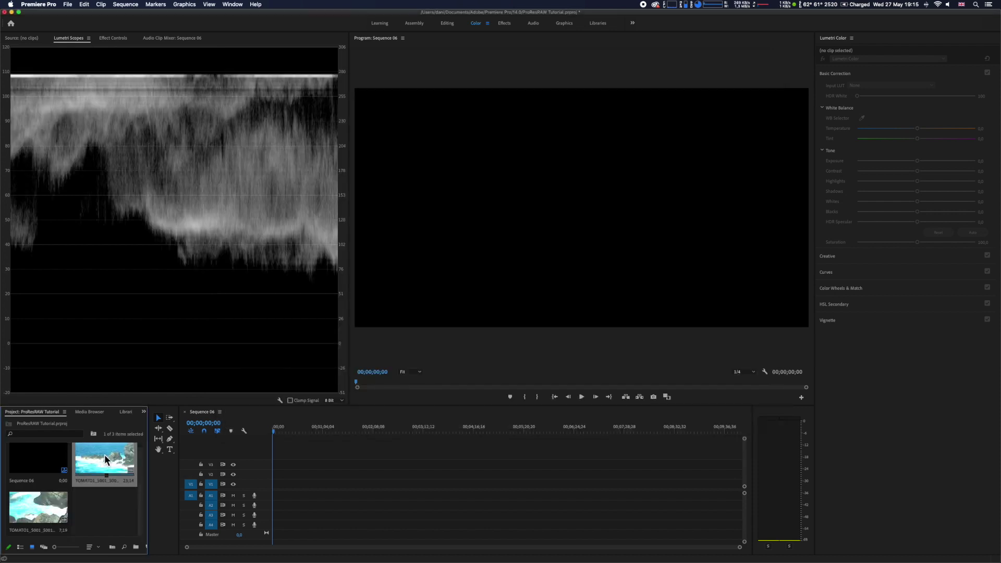
right_click(117, 462)
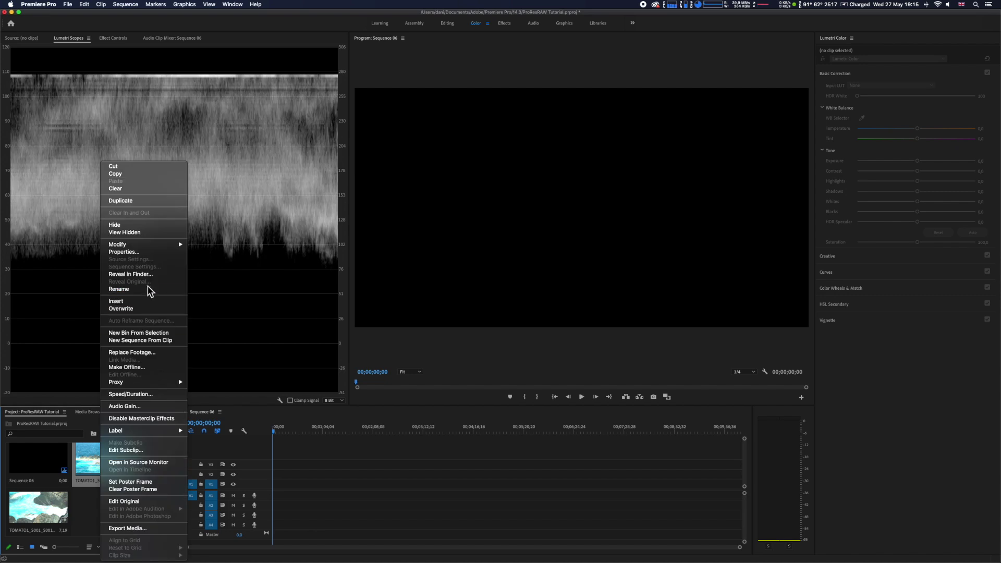
left_click(151, 252)
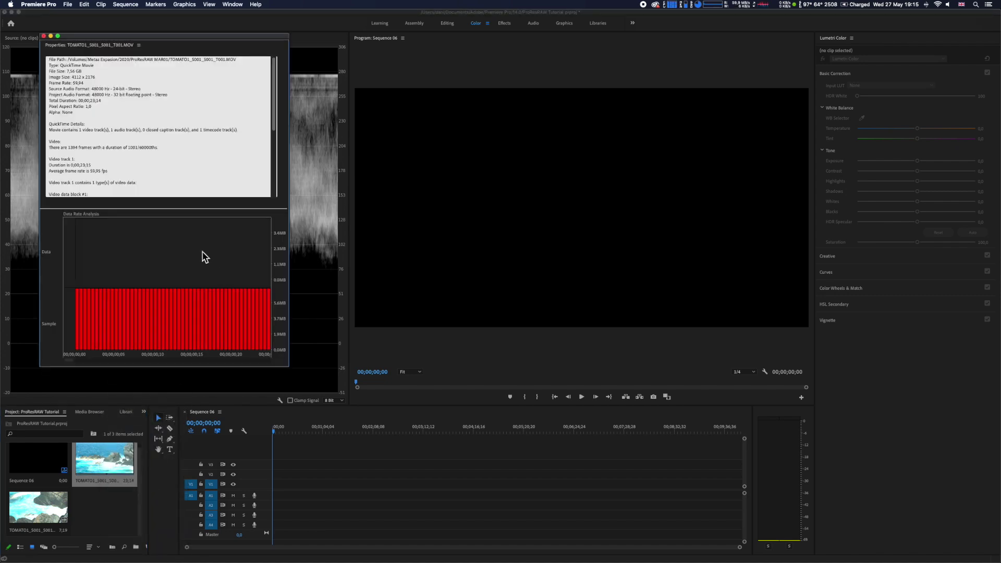
left_click_drag(112, 171, 85, 171)
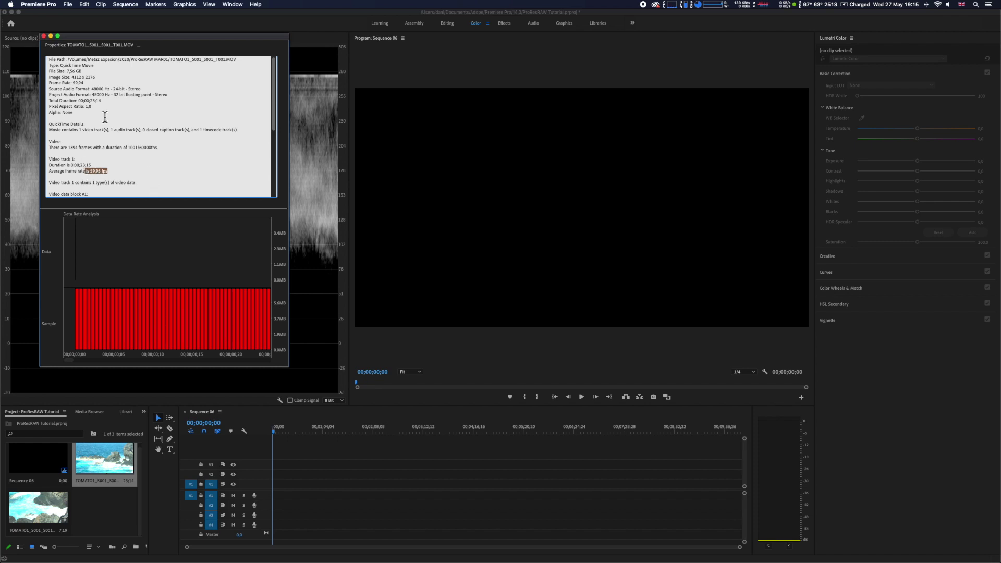
mouse_move(95, 77)
left_mouse_down()
mouse_move(51, 76)
mouse_move(100, 78)
left_mouse_up()
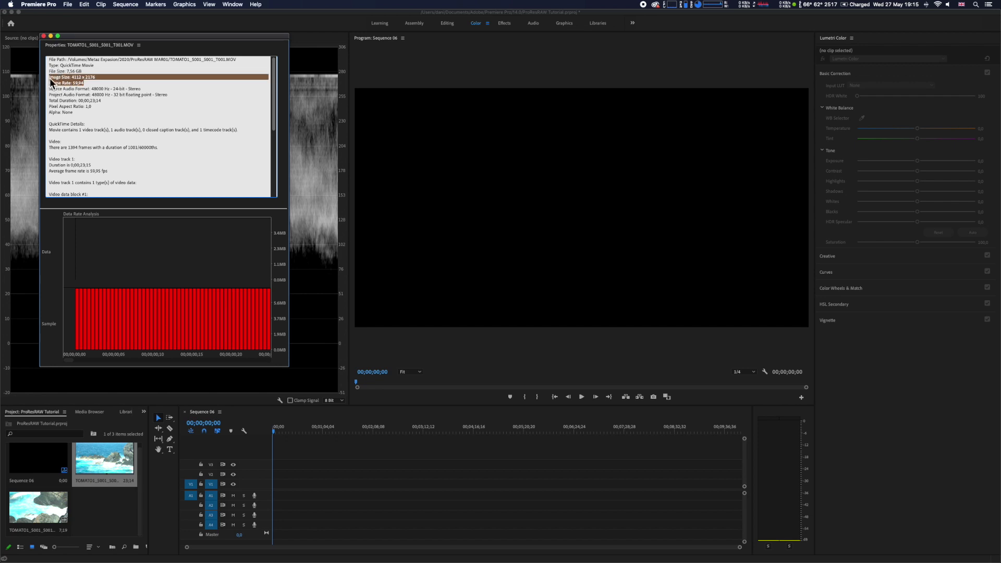
scroll(134, 148, "down", 3)
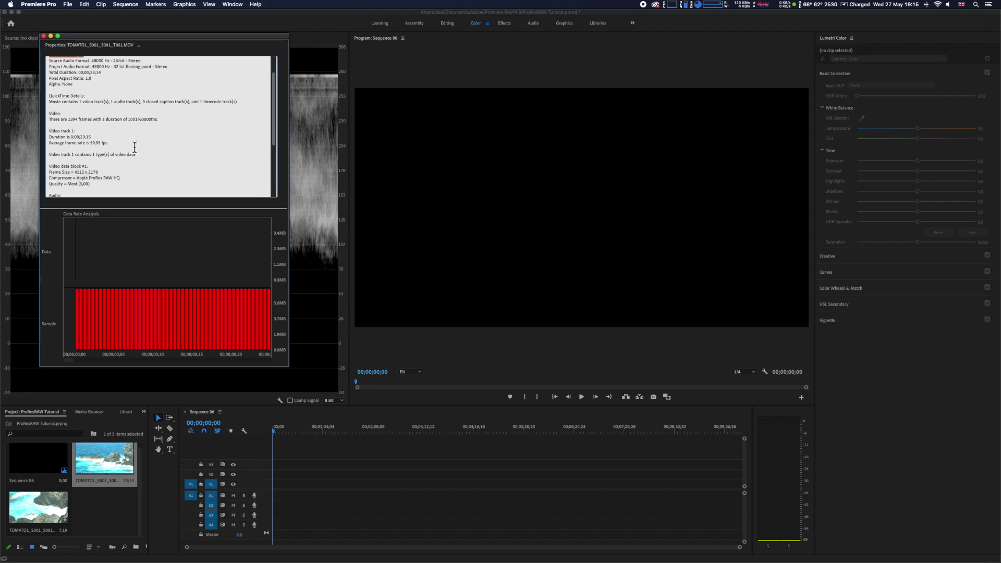
left_click_drag(120, 167, 49, 161)
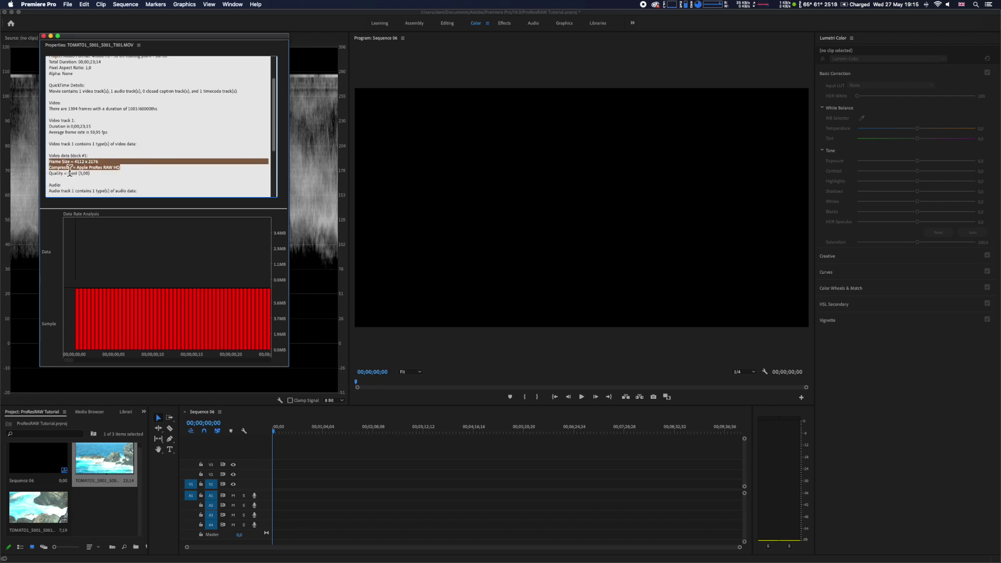
Step: Close the clip Properties window and put T001 on V1, changing the sequence settings to match the clip
left_click(44, 36)
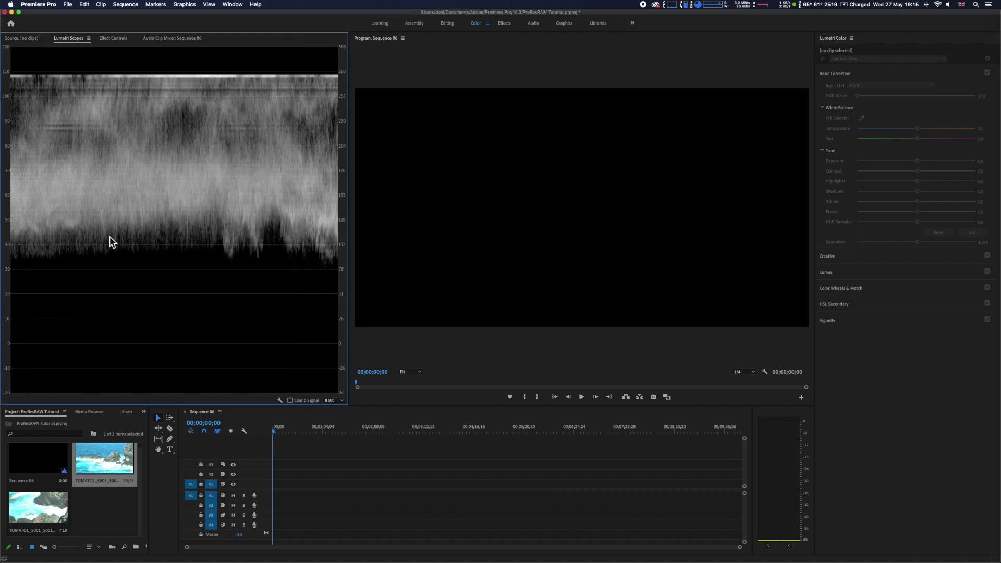
left_click_drag(107, 456, 328, 492)
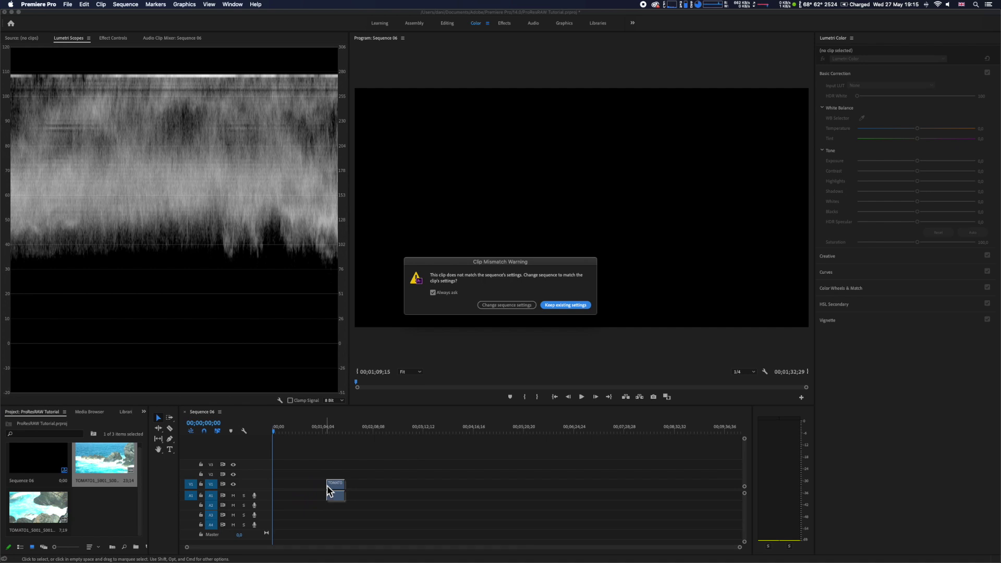
left_click(515, 305)
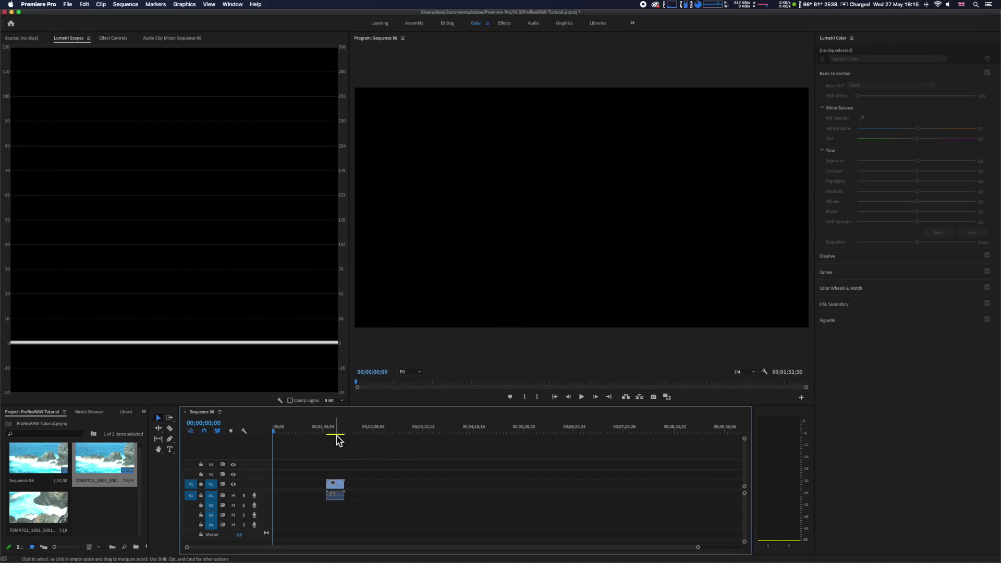
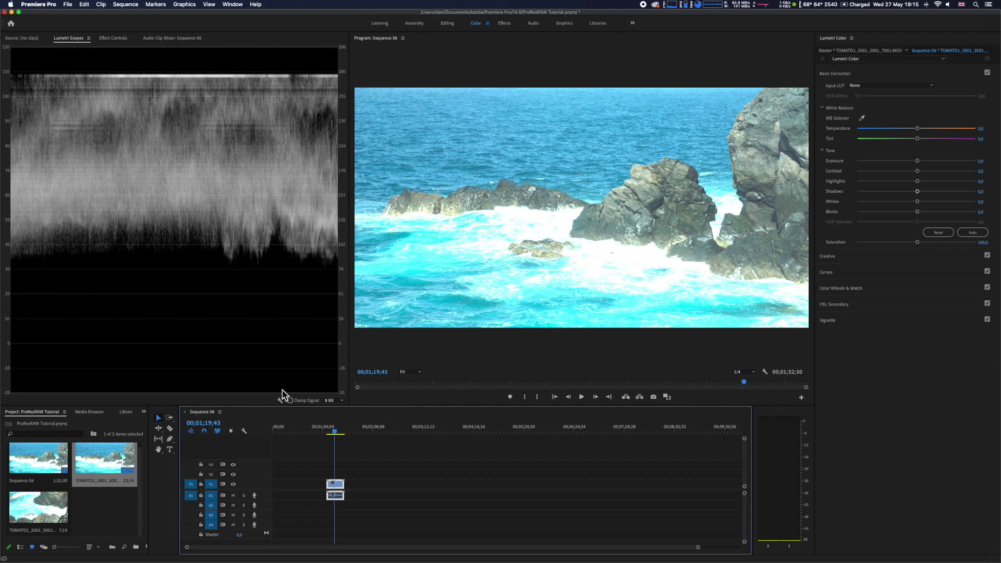
Step: Open the ProRes RAW Source Settings dialog for the TOMATO1 T001 ocean clip
right_click(110, 455)
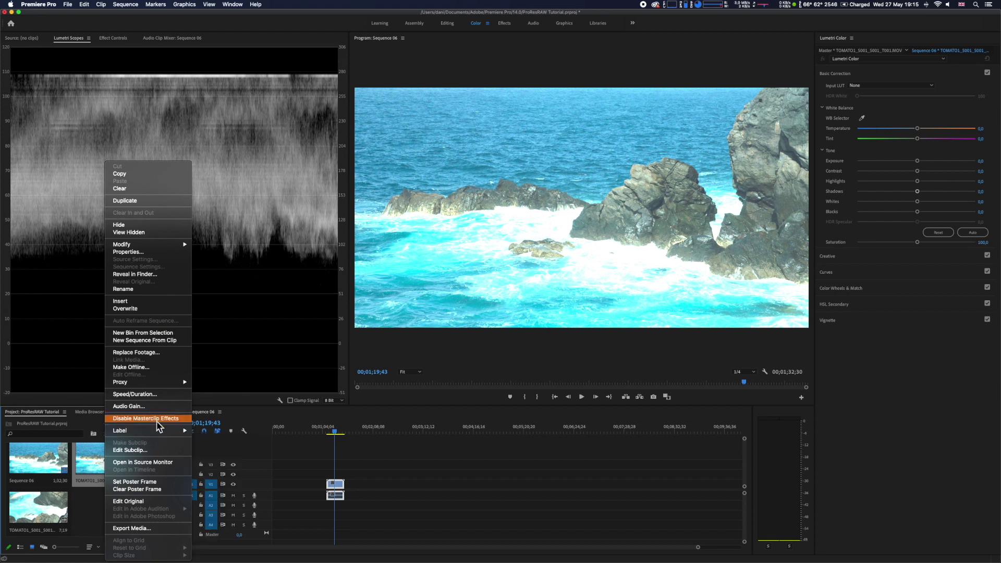
left_click(142, 419)
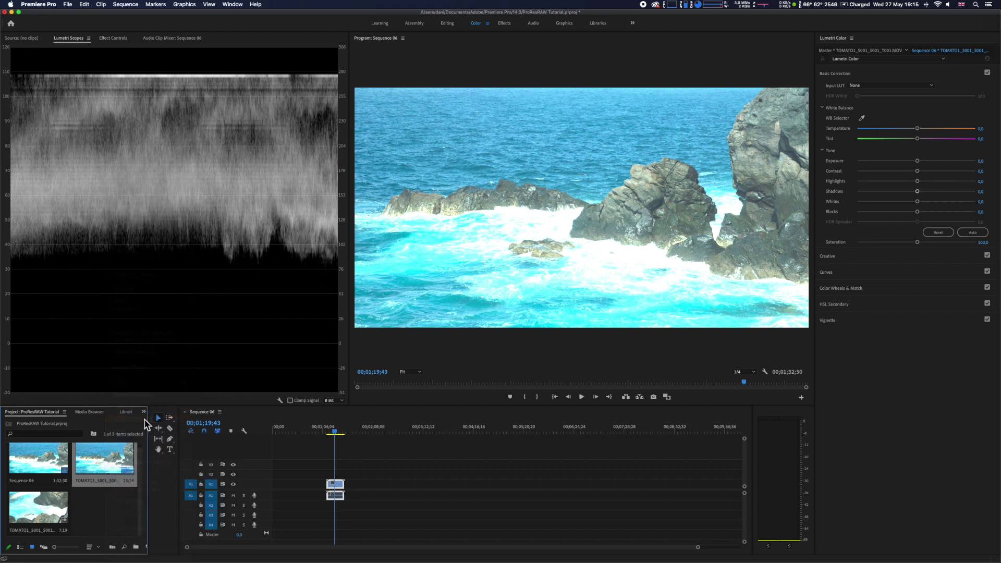
right_click(113, 453)
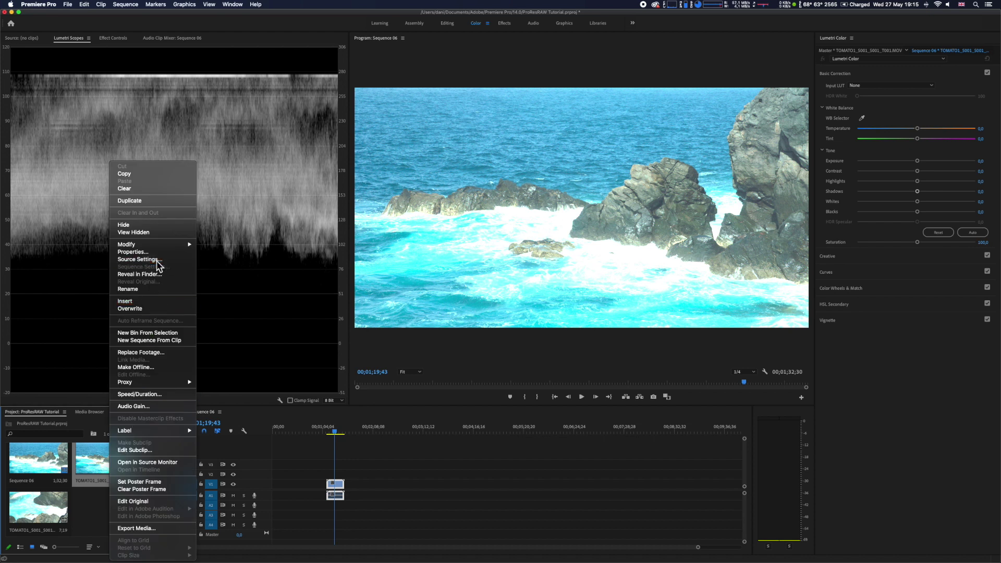
left_click(138, 259)
Step: Set the T001 clip's RAW exposure to -2,4 and boost its Lumetri contrast to 27,4
left_click_drag(397, 197, 437, 327)
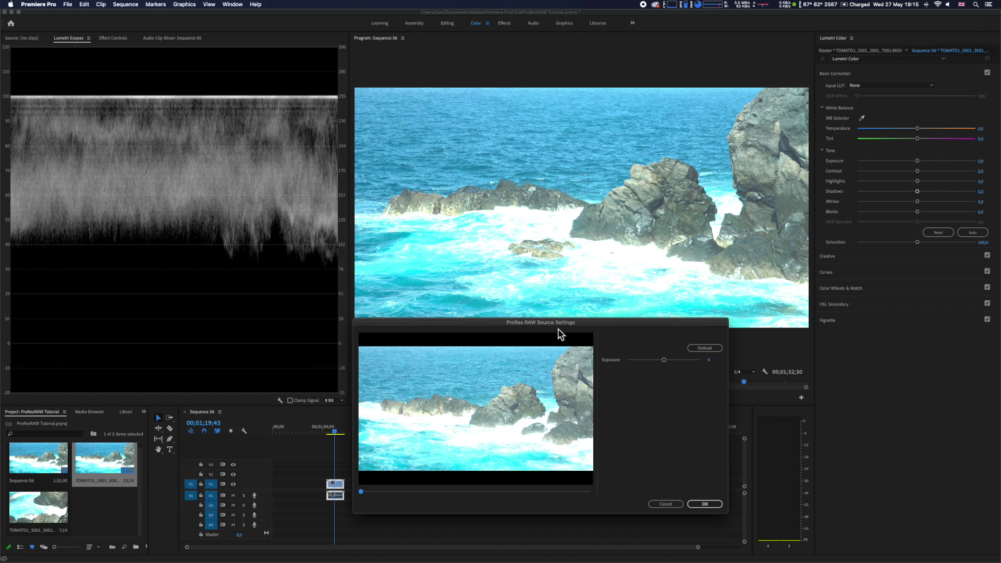
left_click_drag(664, 360, 655, 361)
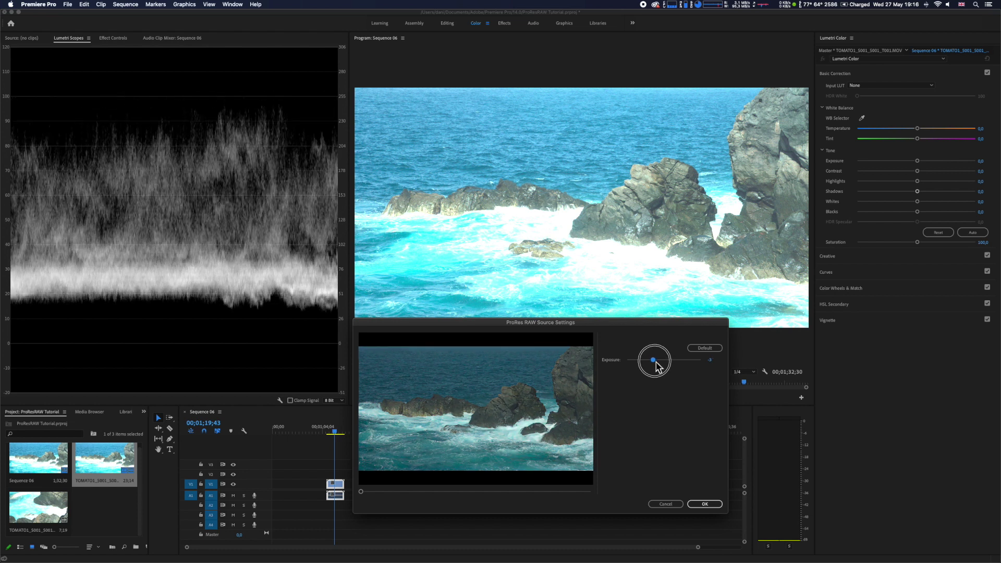
mouse_move(656, 362)
left_mouse_down()
mouse_move(668, 365)
mouse_move(656, 368)
left_mouse_up()
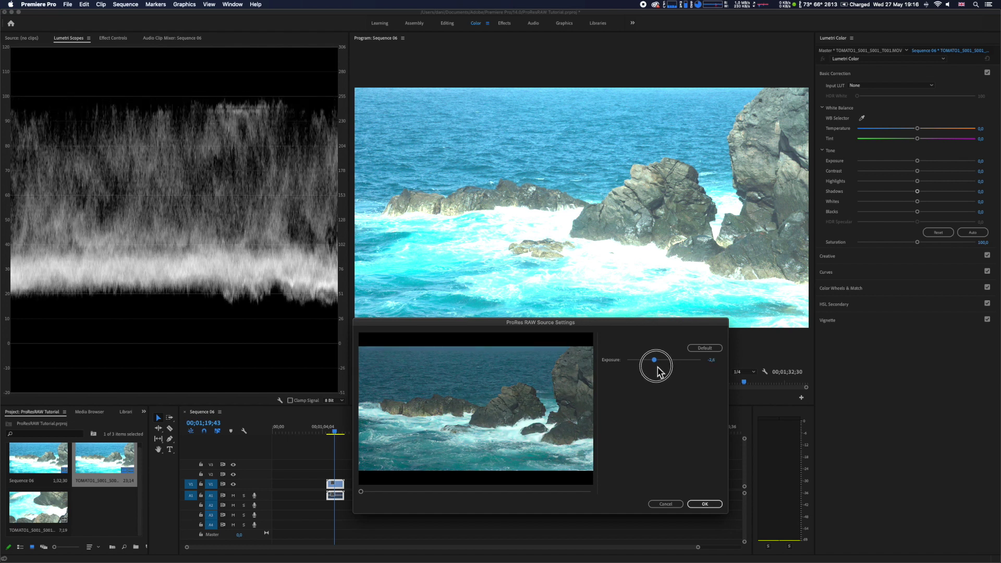
left_click_drag(658, 371, 658, 372)
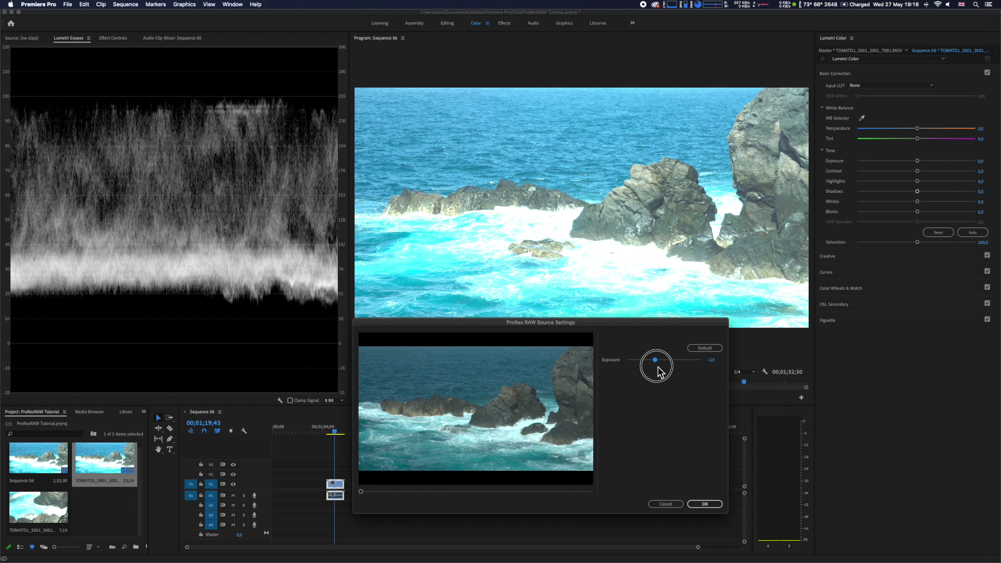
left_click_drag(659, 371, 660, 372)
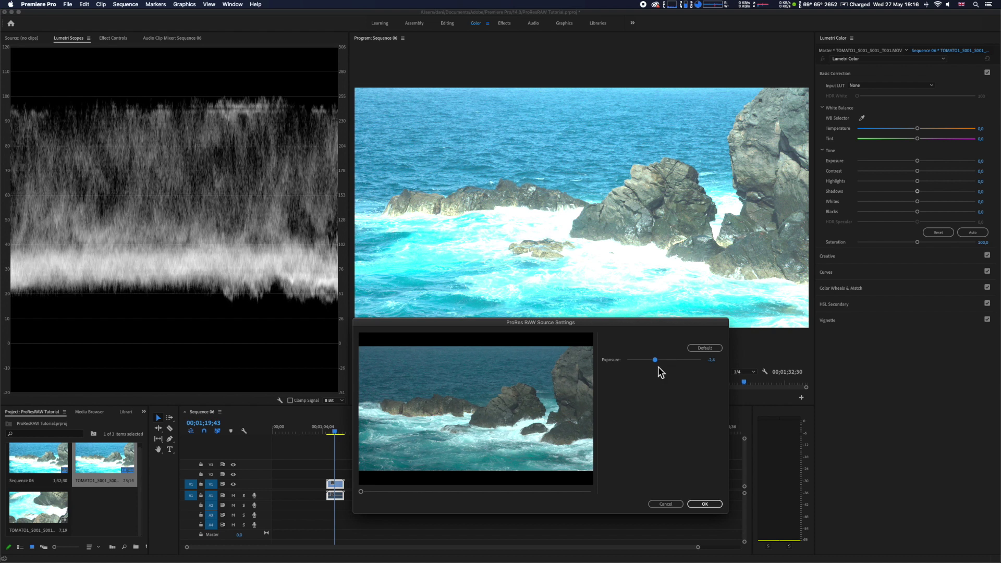
left_click(708, 504)
mouse_move(917, 171)
left_mouse_down()
mouse_move(934, 171)
mouse_move(931, 182)
mouse_move(899, 191)
mouse_move(923, 201)
mouse_move(881, 211)
mouse_move(931, 191)
left_mouse_up()
Step: Lift shadows, deepen blacks, raise saturation to 112,9, then add clip T002 after the first clip
left_click_drag(881, 211, 874, 211)
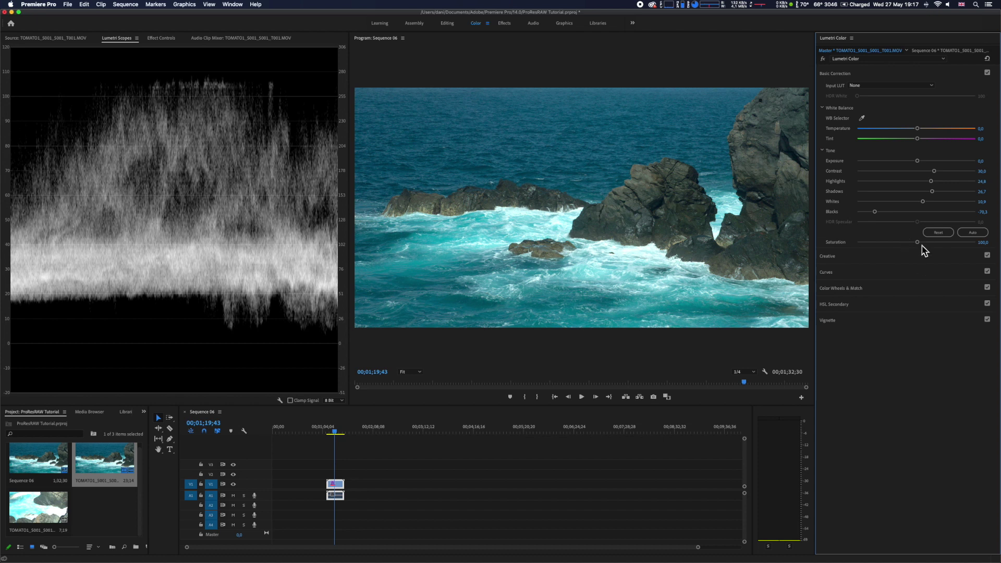
left_click_drag(921, 246, 924, 243)
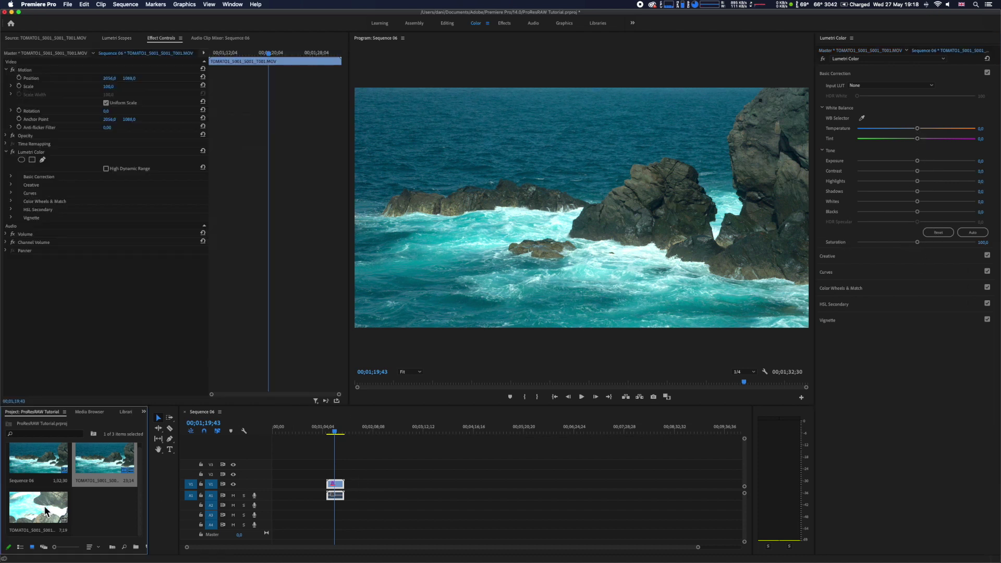
left_click(46, 511)
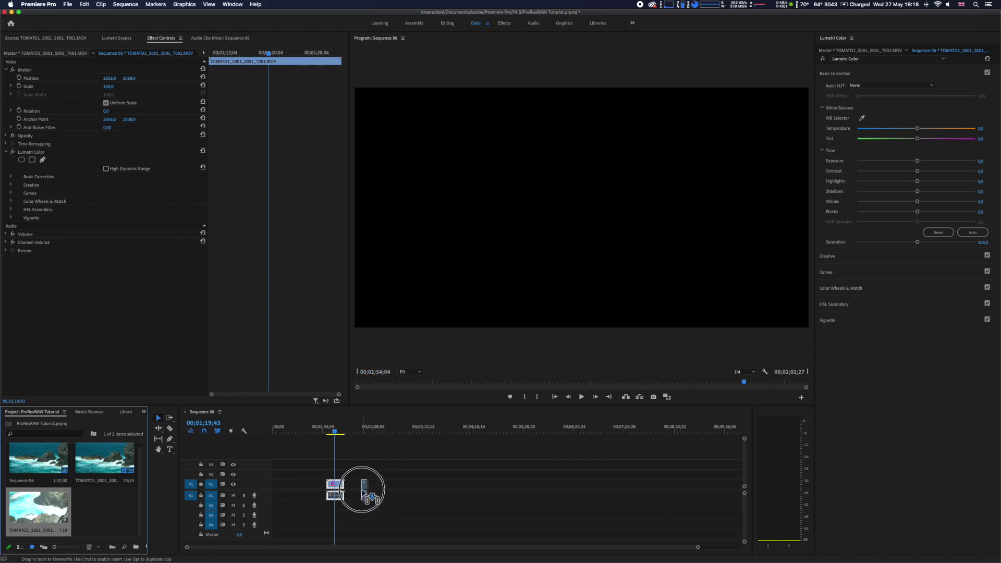
left_click_drag(40, 510, 363, 493)
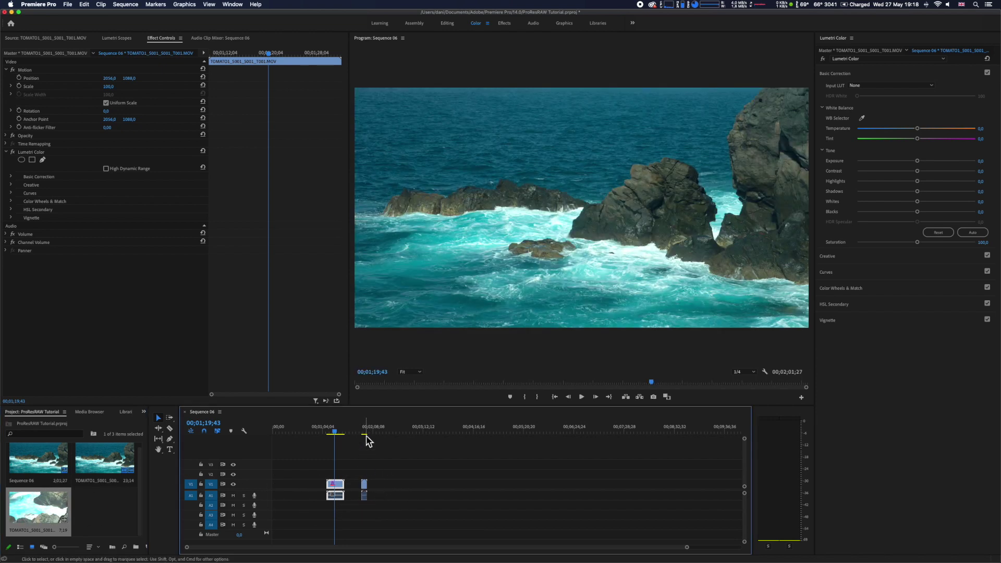
left_click(365, 434)
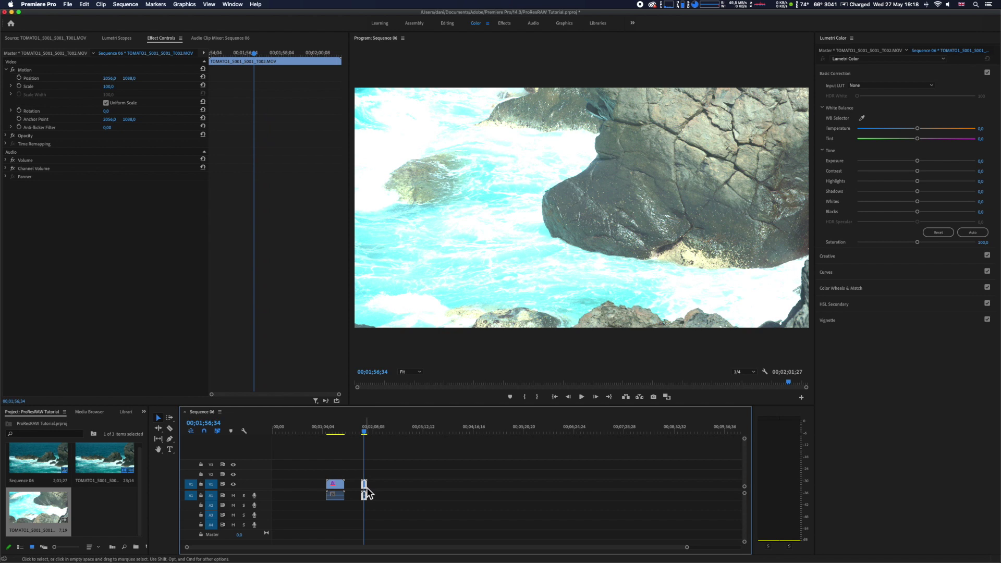
left_click(71, 39)
left_click(117, 38)
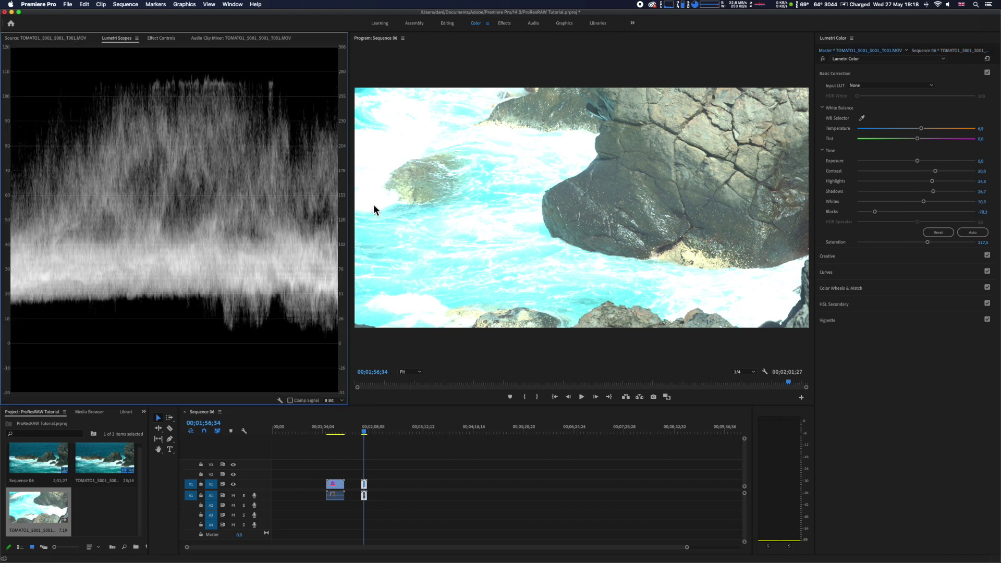
left_click(367, 429)
Step: Lower T002's RAW exposure to -0.7 and raise its master-clip Lumetri contrast to about 28
right_click(54, 499)
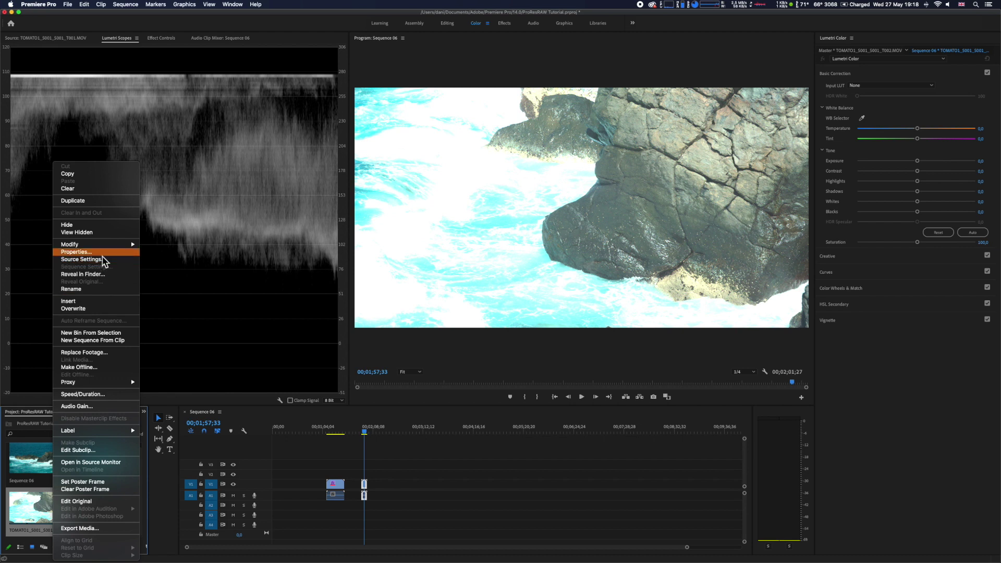
left_click(103, 260)
left_click_drag(543, 196, 711, 361)
left_click_drag(804, 400, 786, 405)
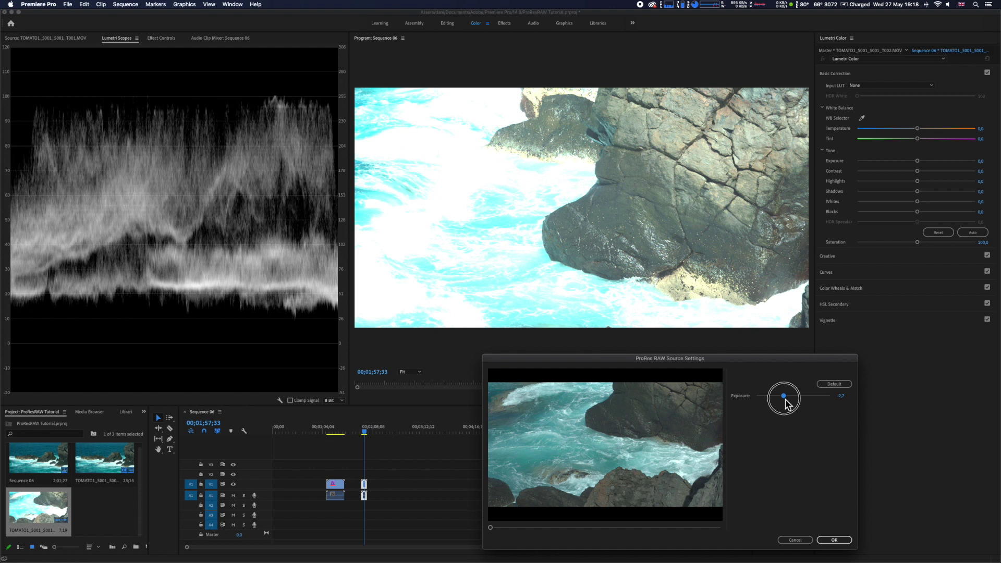
left_click(833, 540)
left_click(880, 52)
mouse_move(917, 171)
left_mouse_down()
mouse_move(934, 172)
mouse_move(932, 191)
mouse_move(879, 212)
mouse_move(926, 241)
left_mouse_up()
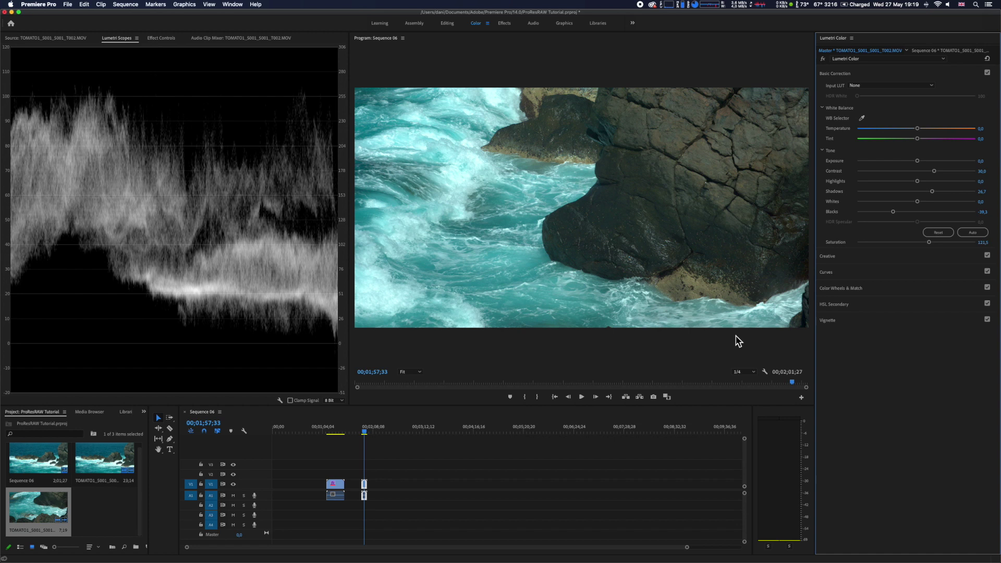
Step: Play Sequence 06 from the start of the first ocean clip
left_click(330, 441)
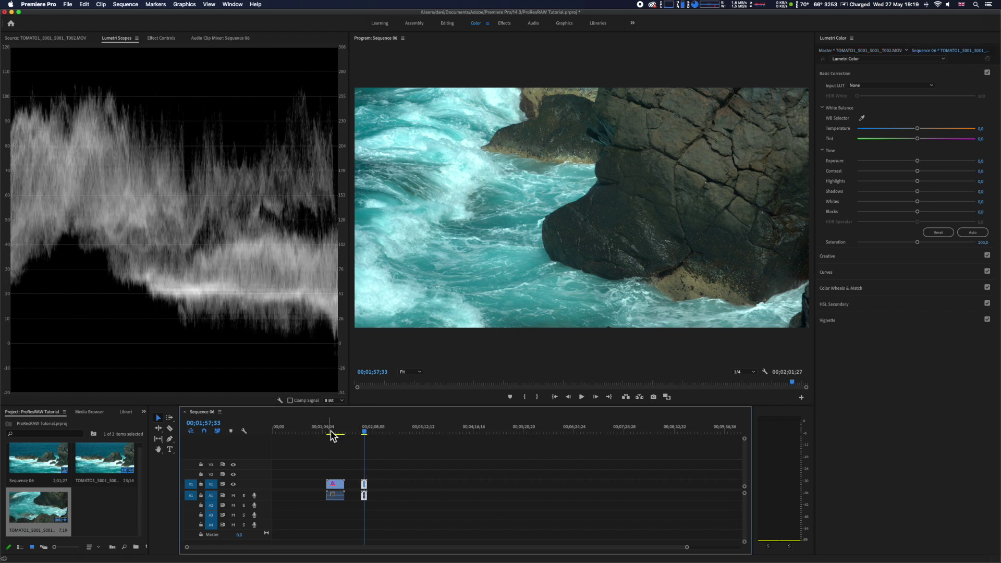
left_click(329, 431)
key("space")
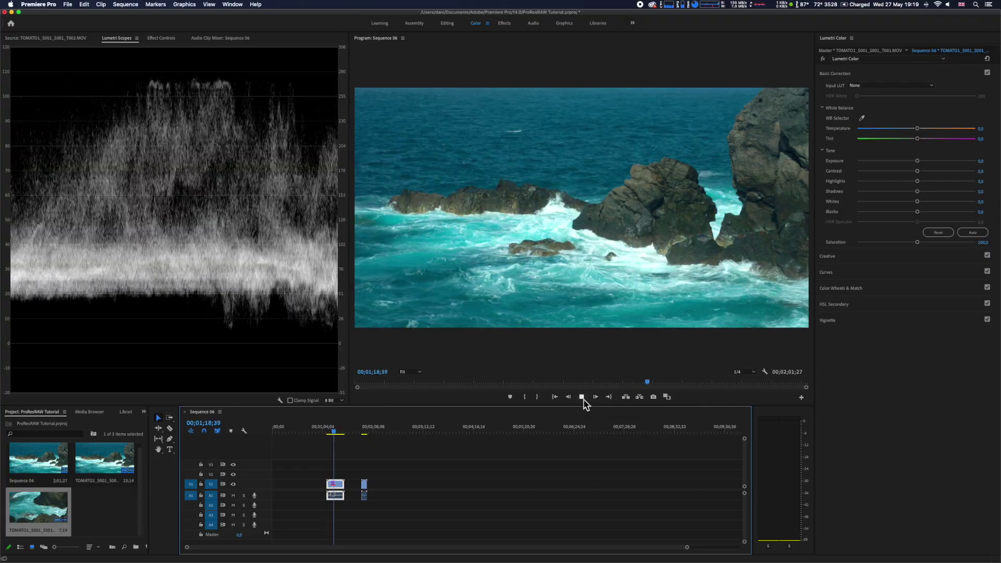
left_click(364, 432)
left_click(582, 397)
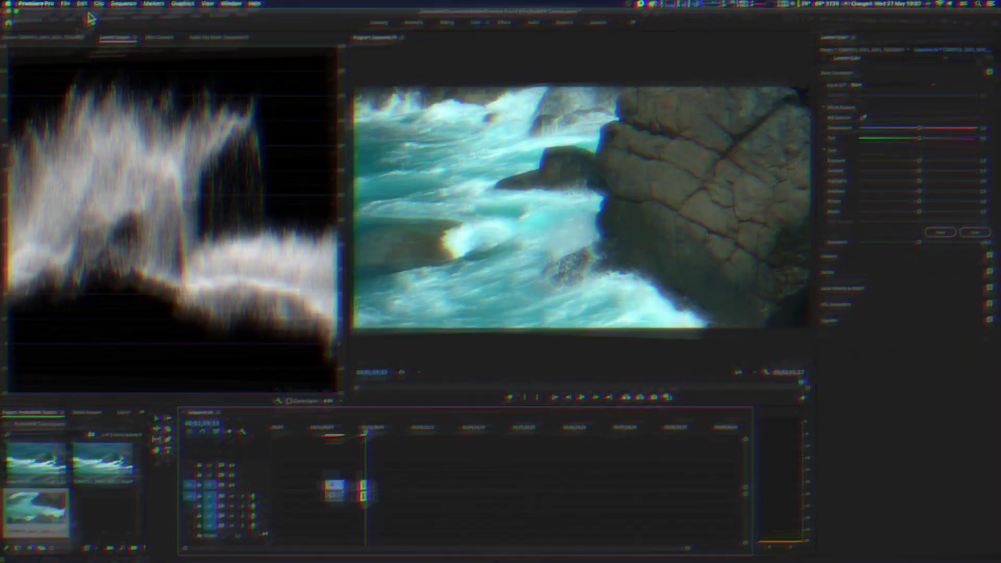
Step: Open export settings for Sequence 06 as QuickTime Apple ProRes 422 HQ and choose a preset
left_click(180, 212)
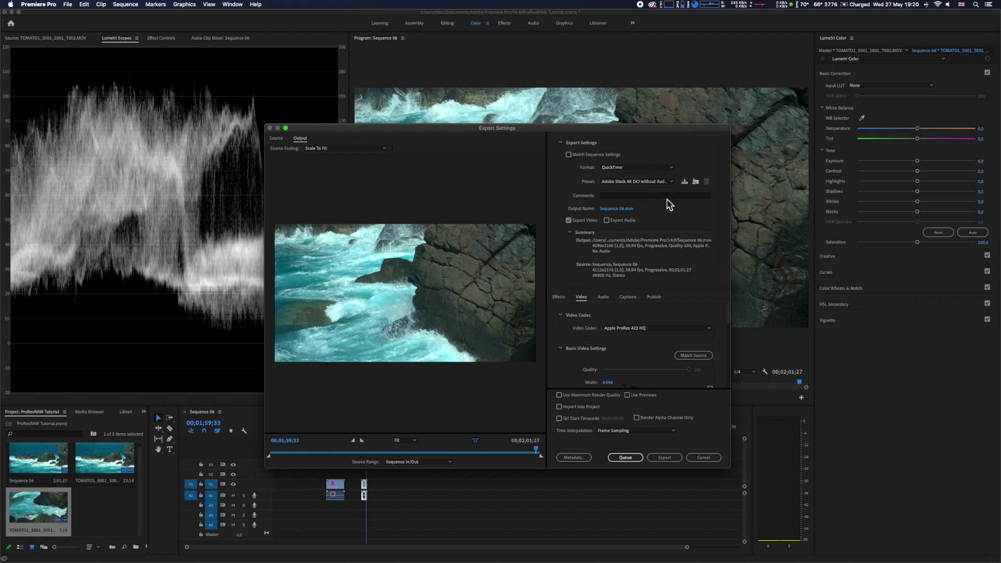
left_click(666, 182)
left_click(689, 153)
scroll(645, 345, "down", 5)
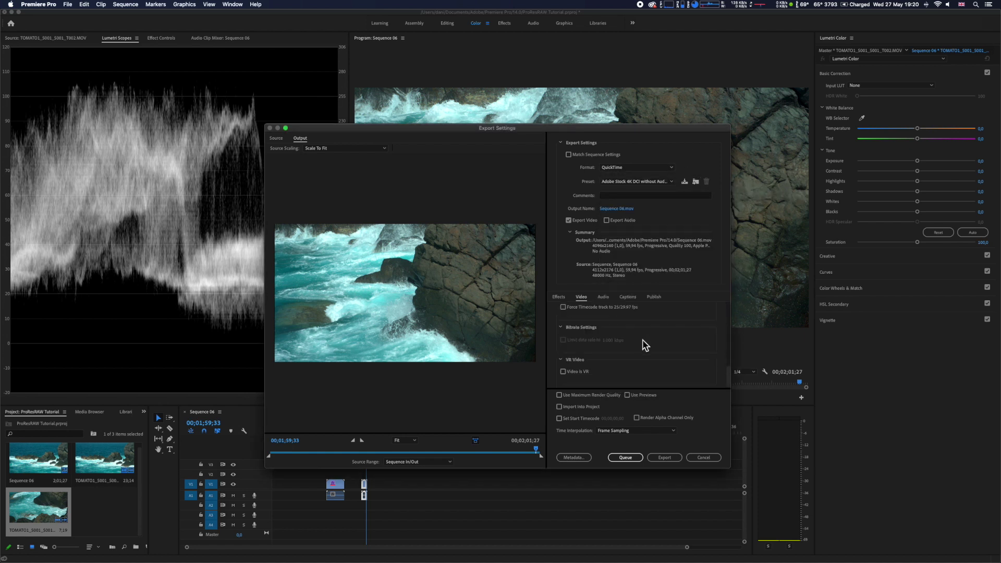
left_click(646, 182)
left_click(712, 221)
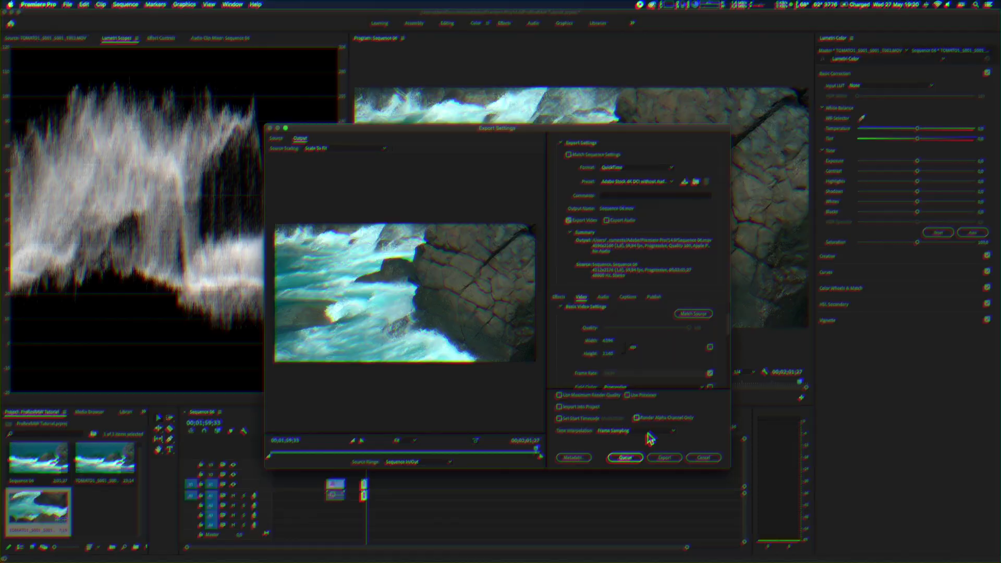